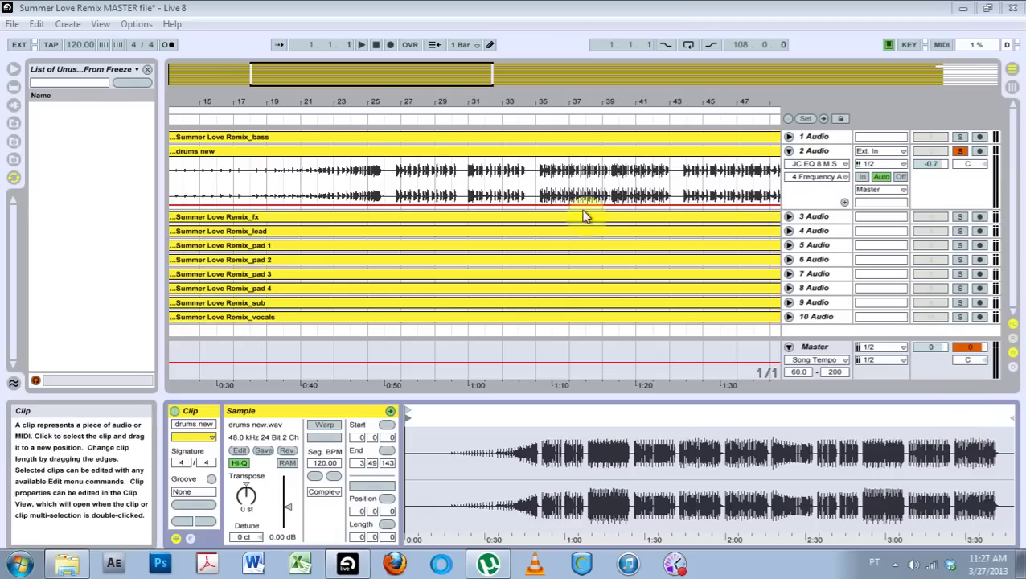
Step: Select the drums new clip and examine its tempo and its beats against the grid around bar 28
{"action": "left_click", "coordinate": [737, 153]}
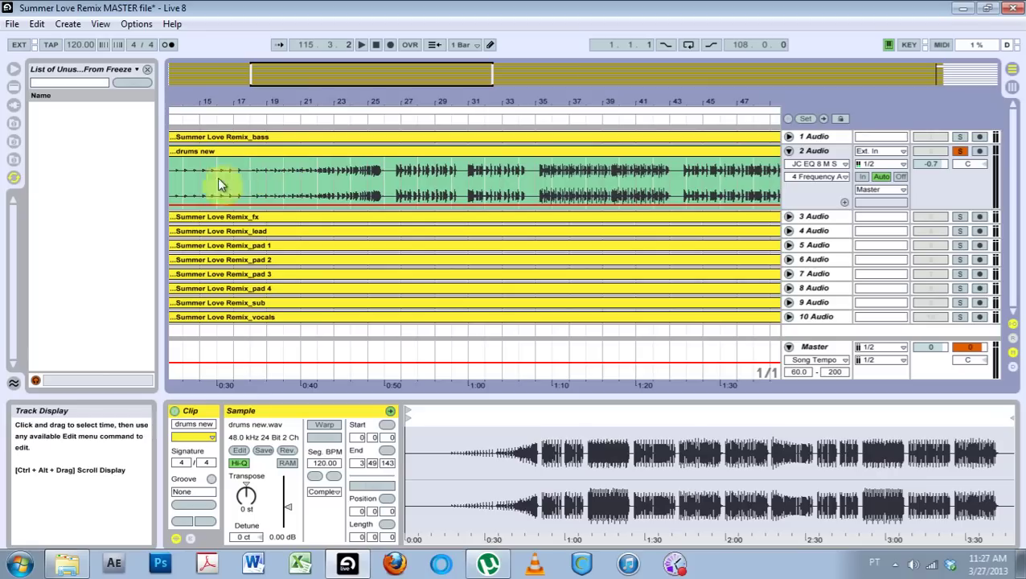
{"action": "left_click_drag", "start_coordinate": [200, 98], "coordinate": [328, 112]}
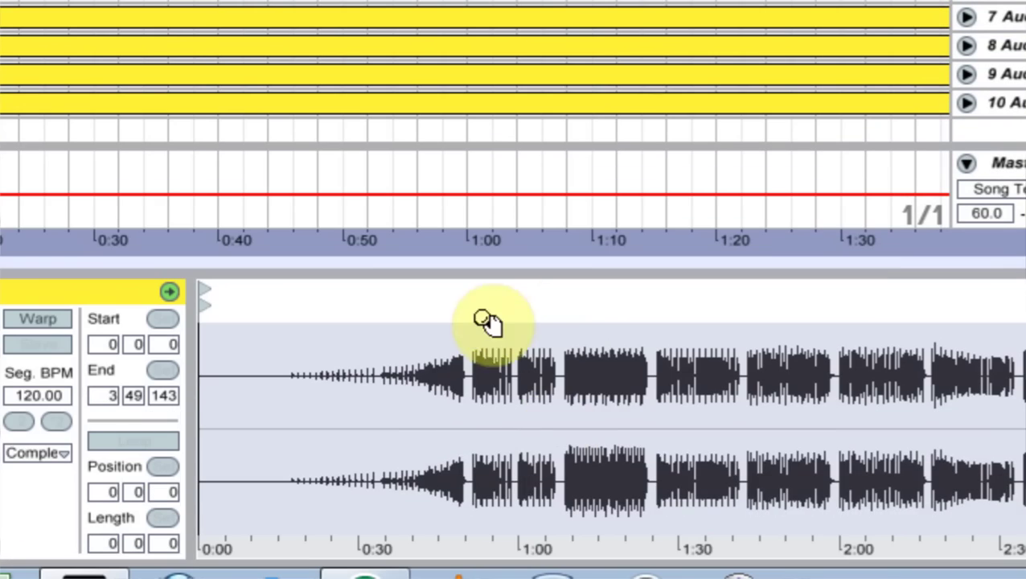
{"action": "mouse_move", "coordinate": [477, 359]}
{"action": "left_mouse_down"}
{"action": "mouse_move", "coordinate": [477, 419]}
{"action": "mouse_move", "coordinate": [477, 378]}
{"action": "mouse_move", "coordinate": [452, 370]}
{"action": "mouse_move", "coordinate": [457, 452]}
{"action": "mouse_move", "coordinate": [451, 362]}
{"action": "mouse_move", "coordinate": [479, 373]}
{"action": "mouse_move", "coordinate": [463, 373]}
{"action": "left_mouse_up"}
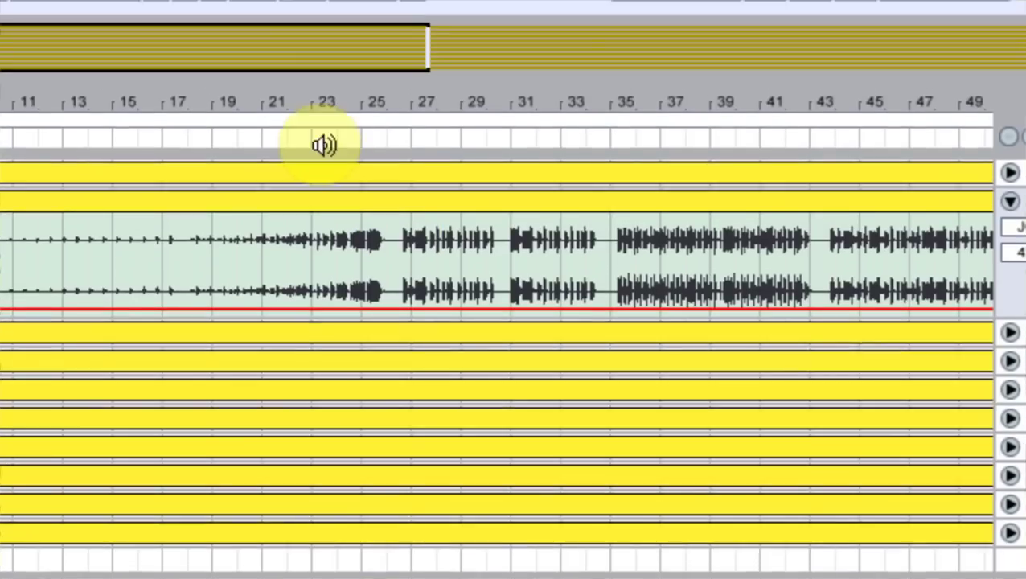
{"action": "left_click", "coordinate": [318, 145]}
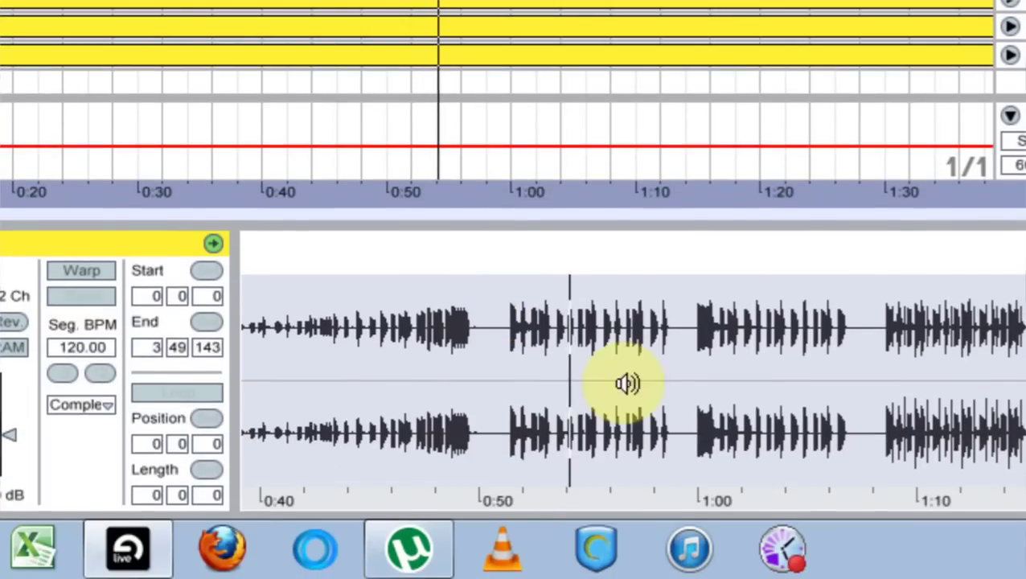
{"action": "left_click_drag", "start_coordinate": [515, 318], "coordinate": [495, 339]}
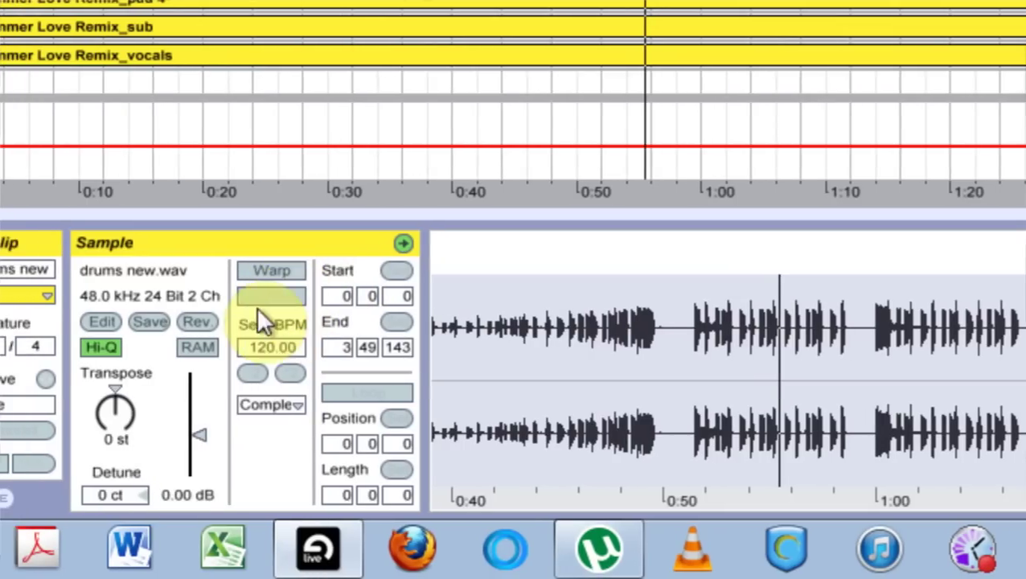
{"action": "left_click", "coordinate": [271, 349]}
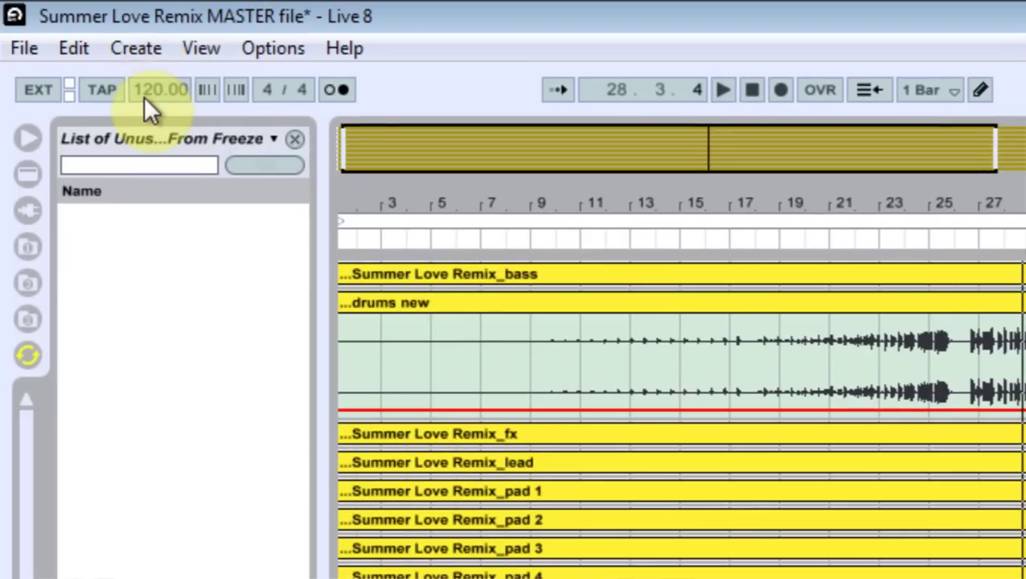
{"action": "left_click", "coordinate": [144, 96]}
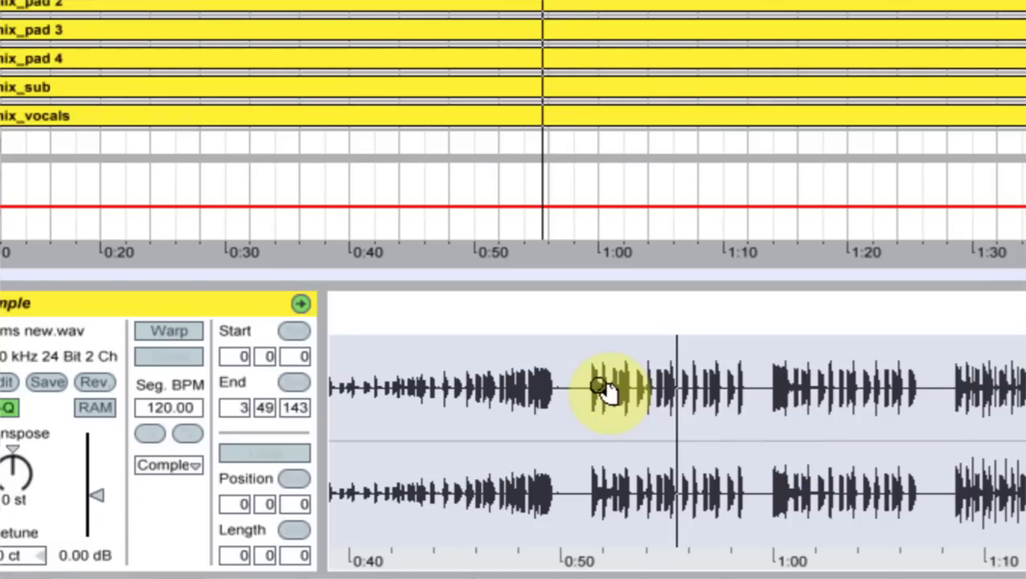
{"action": "left_click_drag", "start_coordinate": [607, 378], "coordinate": [597, 386]}
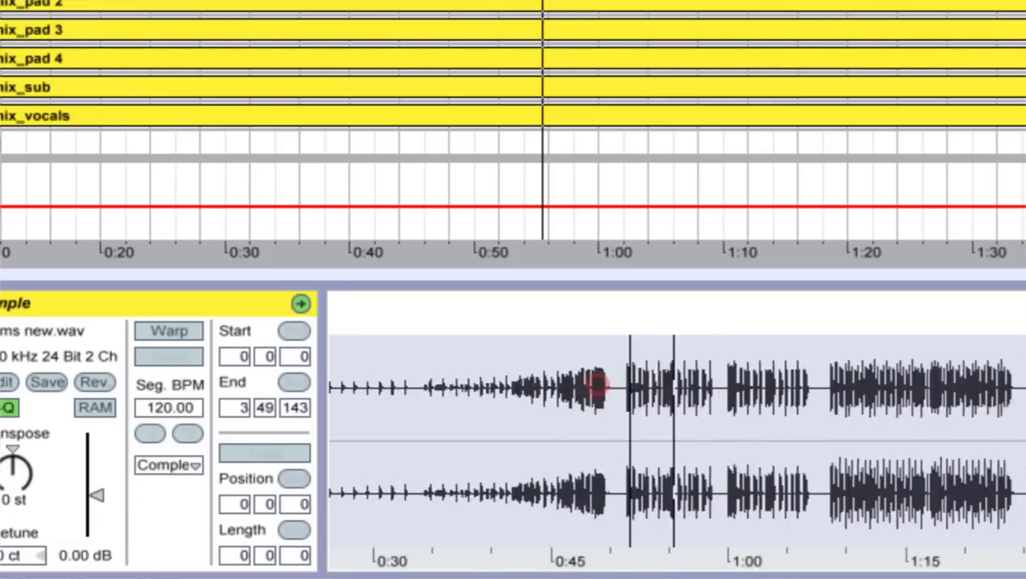
Step: Enable Warp for the drums new clip, keeping its current timing
{"action": "left_click", "coordinate": [166, 332]}
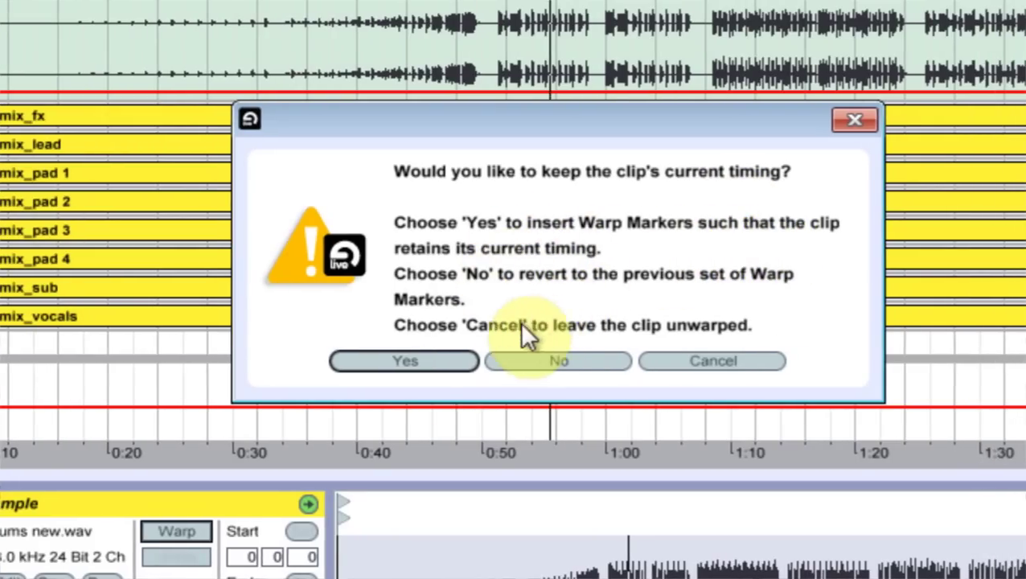
{"action": "left_click", "coordinate": [401, 363]}
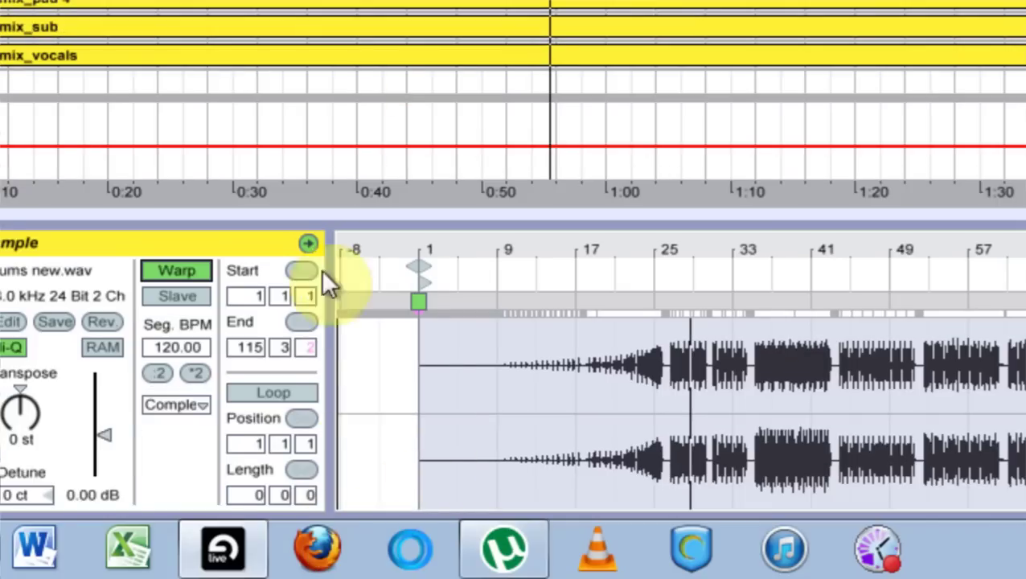
{"action": "left_click_drag", "start_coordinate": [430, 245], "coordinate": [429, 249]}
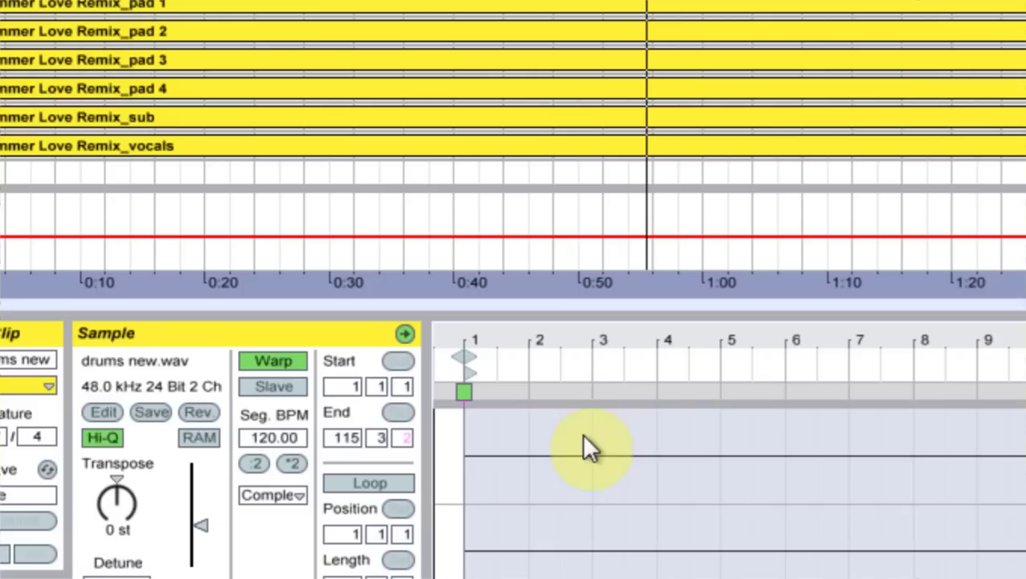
{"action": "left_click_drag", "start_coordinate": [557, 260], "coordinate": [559, 249]}
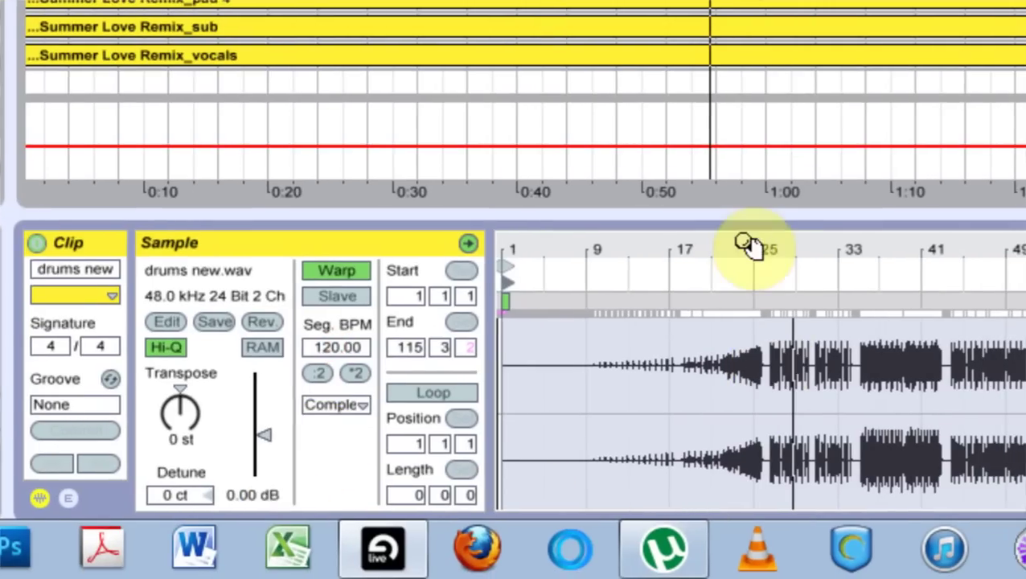
Step: Add a warp marker on the first drum hit after the build-up, near bar 26, and delete the marker at the clip's start
{"action": "left_click_drag", "start_coordinate": [745, 246], "coordinate": [763, 309]}
{"action": "left_click_drag", "start_coordinate": [773, 245], "coordinate": [773, 360]}
{"action": "mouse_move", "coordinate": [728, 259]}
{"action": "left_mouse_down"}
{"action": "mouse_move", "coordinate": [657, 259]}
{"action": "mouse_move", "coordinate": [697, 266]}
{"action": "mouse_move", "coordinate": [703, 253]}
{"action": "mouse_move", "coordinate": [740, 254]}
{"action": "mouse_move", "coordinate": [740, 187]}
{"action": "left_mouse_up"}
{"action": "double_click", "coordinate": [712, 381]}
{"action": "left_click", "coordinate": [350, 305]}
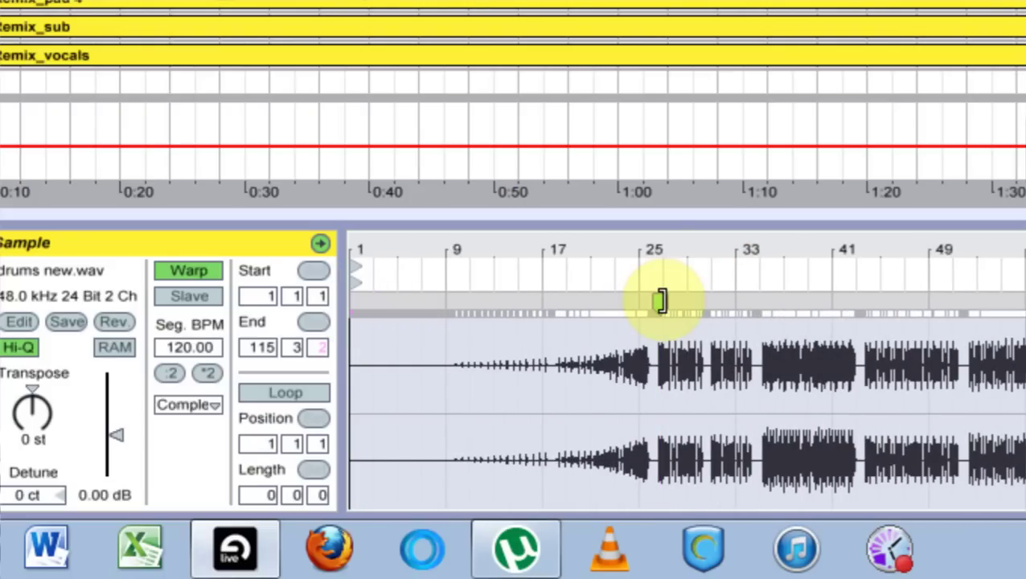
Step: Set 1.1.1 at the remaining warp marker and play the clip to check the following beats
{"action": "right_click", "coordinate": [659, 303]}
{"action": "left_click", "coordinate": [734, 143]}
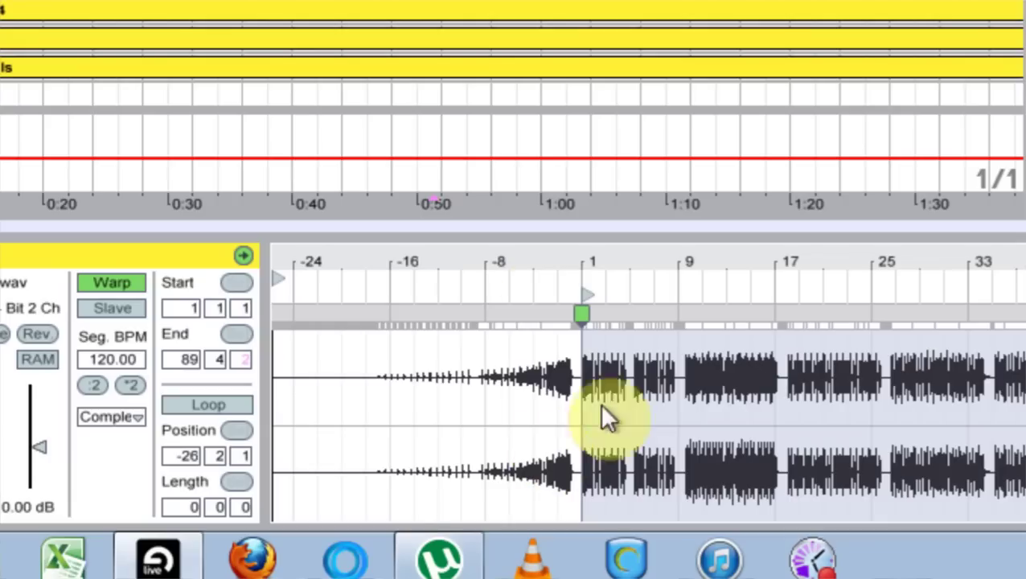
{"action": "mouse_move", "coordinate": [588, 258]}
{"action": "left_mouse_down"}
{"action": "mouse_move", "coordinate": [582, 266]}
{"action": "mouse_move", "coordinate": [582, 253]}
{"action": "left_mouse_up"}
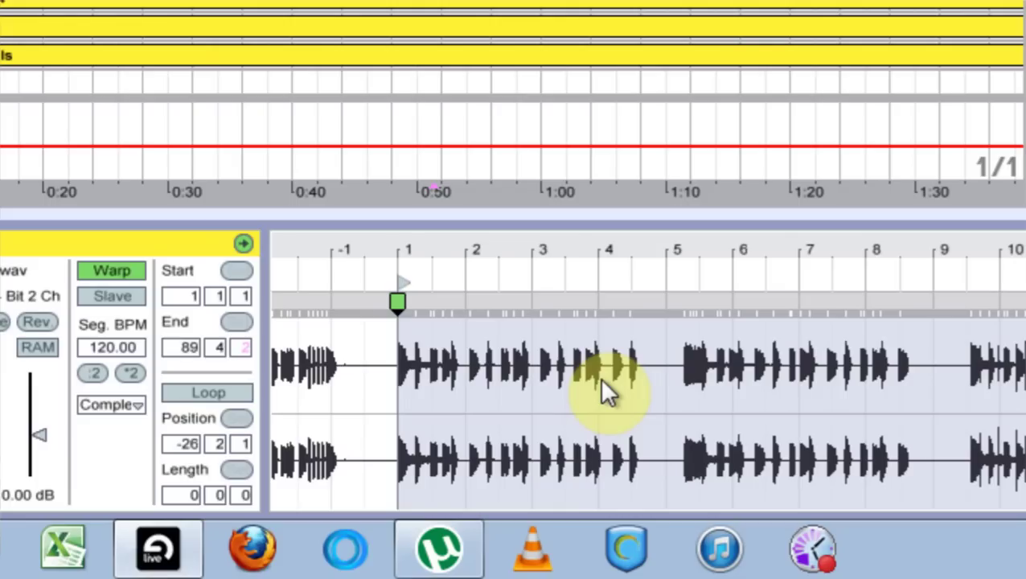
{"action": "key", "text": "space"}
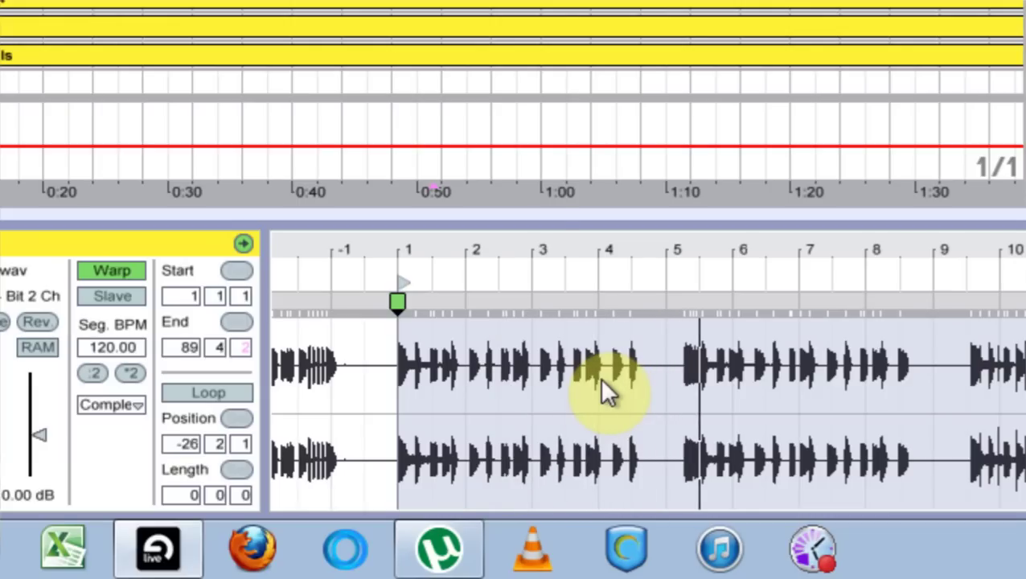
Step: Add a warp marker exactly on the transient of the drum hit just after 5.2
{"action": "left_click_drag", "start_coordinate": [684, 247], "coordinate": [710, 362]}
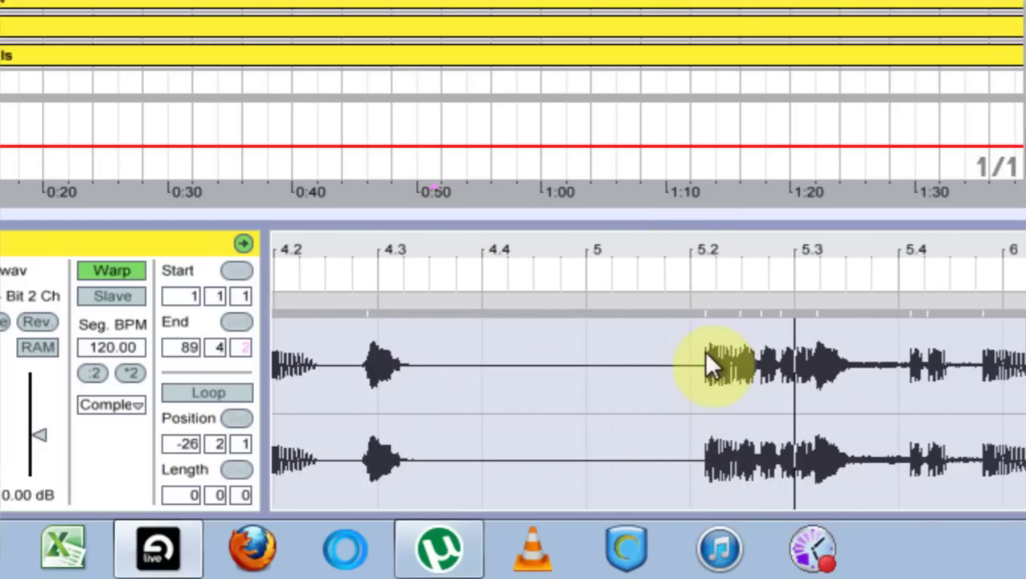
{"action": "left_click_drag", "start_coordinate": [711, 242], "coordinate": [731, 381]}
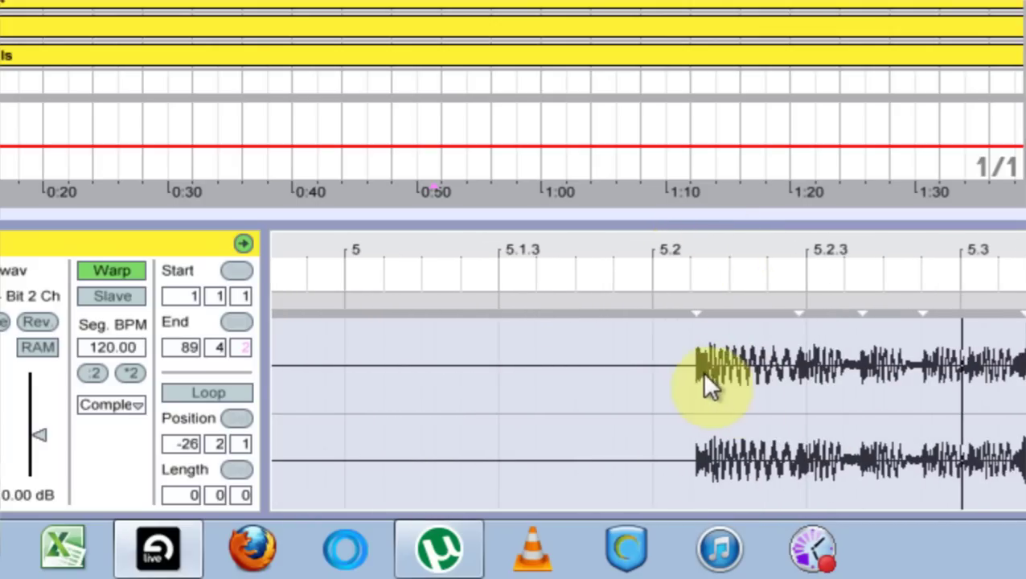
{"action": "left_click_drag", "start_coordinate": [698, 246], "coordinate": [698, 330]}
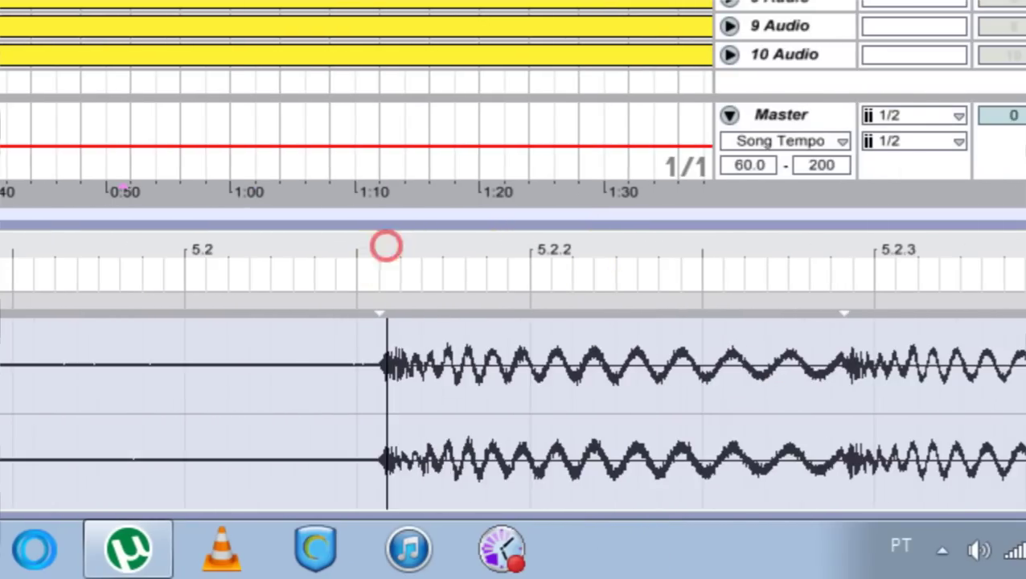
{"action": "left_click_drag", "start_coordinate": [378, 246], "coordinate": [426, 426]}
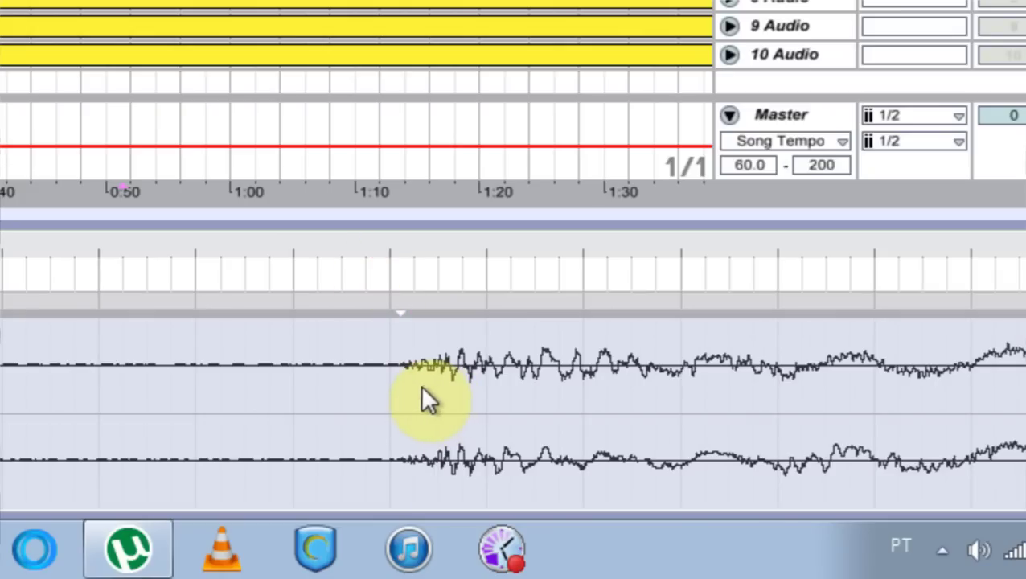
{"action": "left_click", "coordinate": [420, 384]}
{"action": "left_click_drag", "start_coordinate": [454, 240], "coordinate": [453, 48]}
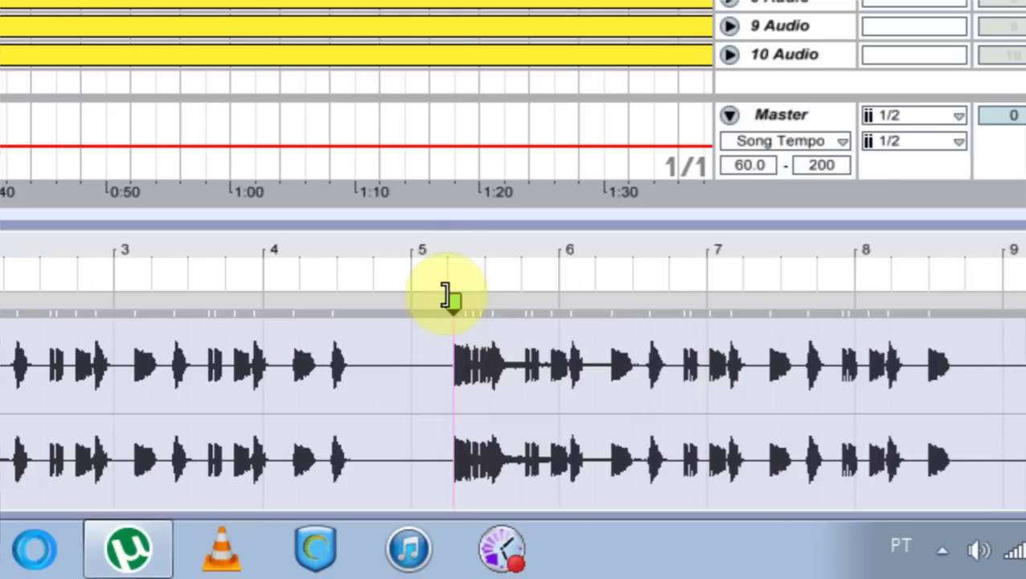
Step: Move the new warp marker onto bar 5 so the drum hit starts on the grid line
{"action": "left_click_drag", "start_coordinate": [450, 295], "coordinate": [413, 299]}
{"action": "left_click_drag", "start_coordinate": [405, 248], "coordinate": [475, 374]}
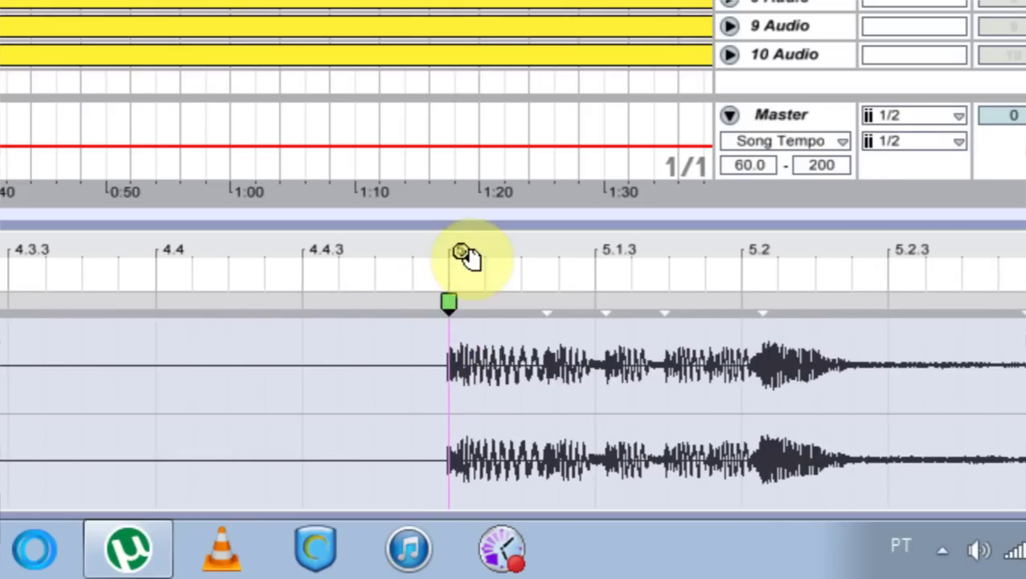
{"action": "left_click_drag", "start_coordinate": [462, 253], "coordinate": [460, 195]}
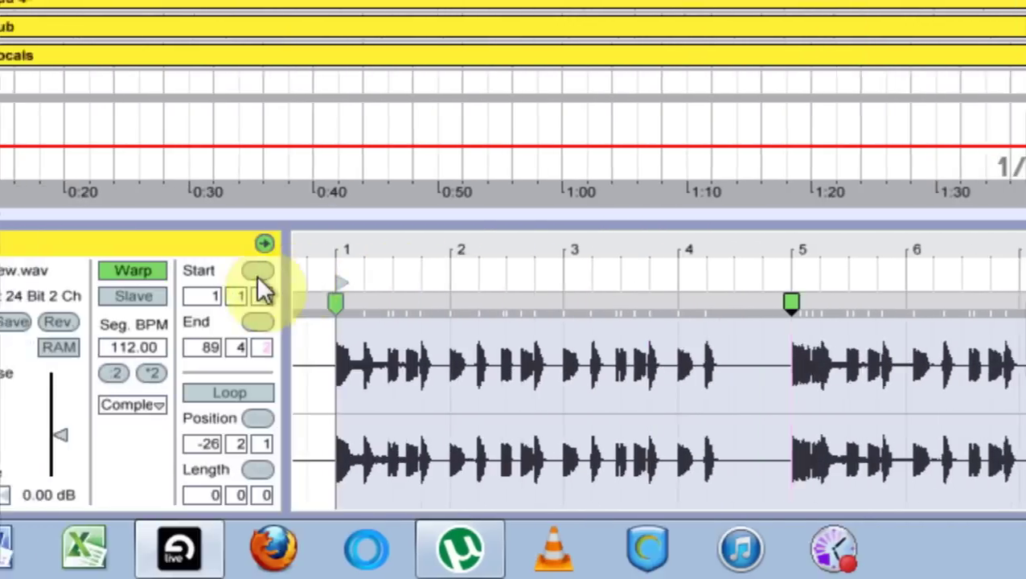
Step: Check the segment BPM and the alignment of the drum hits with the grid across the clip, from the build-up onward
{"action": "left_click", "coordinate": [125, 351]}
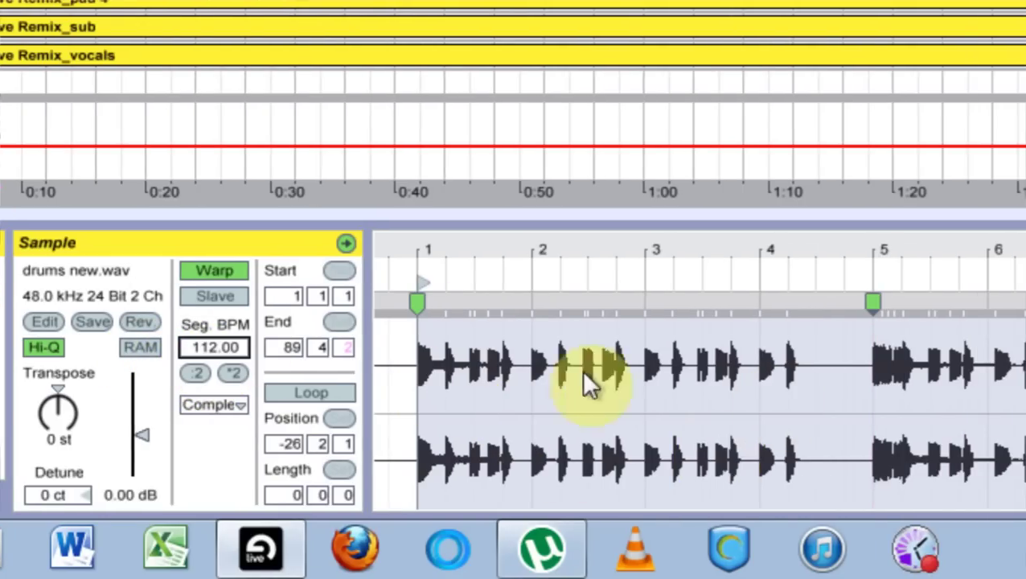
{"action": "left_click_drag", "start_coordinate": [600, 256], "coordinate": [592, 247]}
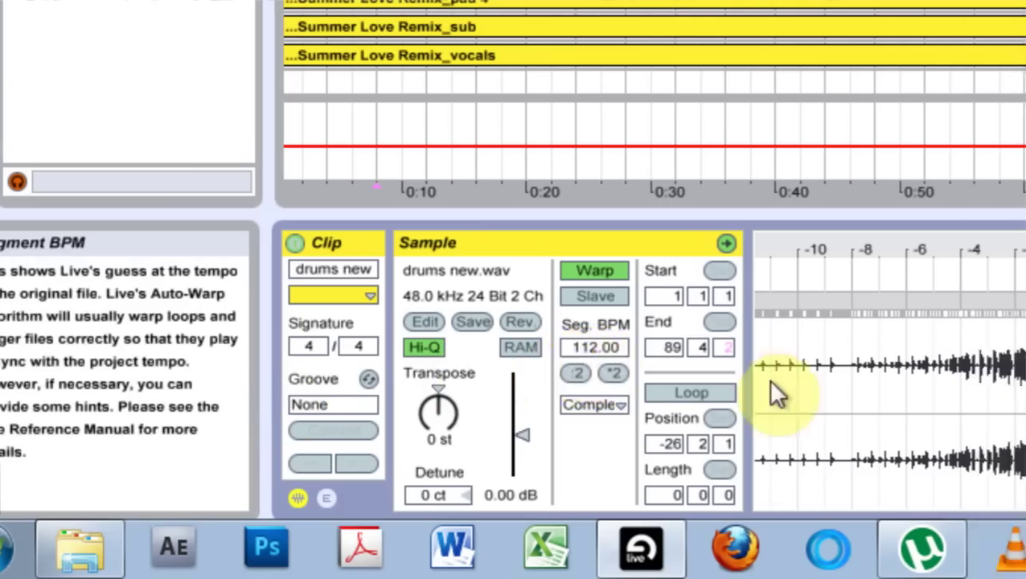
{"action": "left_click_drag", "start_coordinate": [709, 249], "coordinate": [708, 246]}
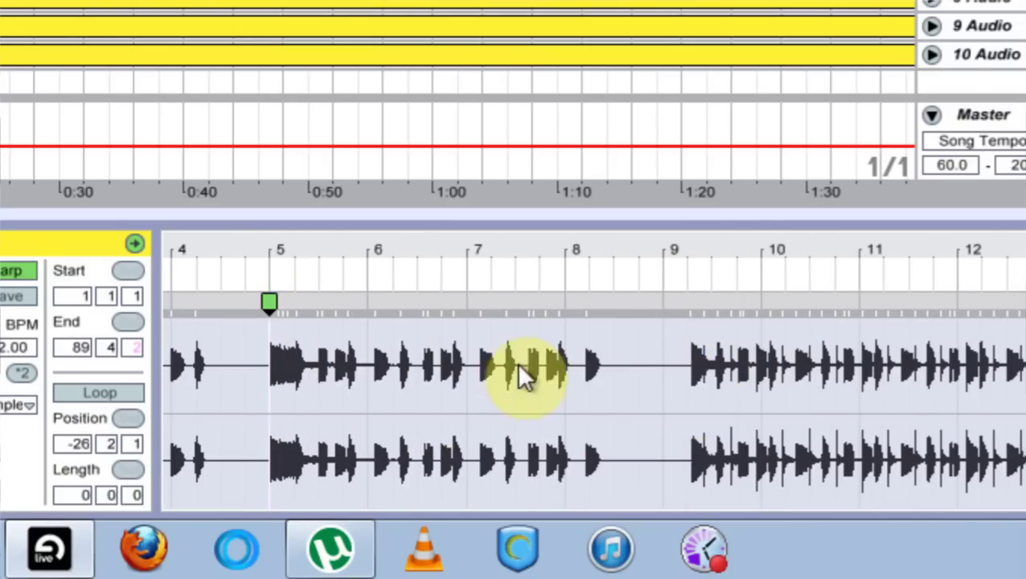
{"action": "left_click", "coordinate": [692, 260]}
{"action": "key", "text": "space"}
{"action": "left_click_drag", "start_coordinate": [681, 250], "coordinate": [657, 221]}
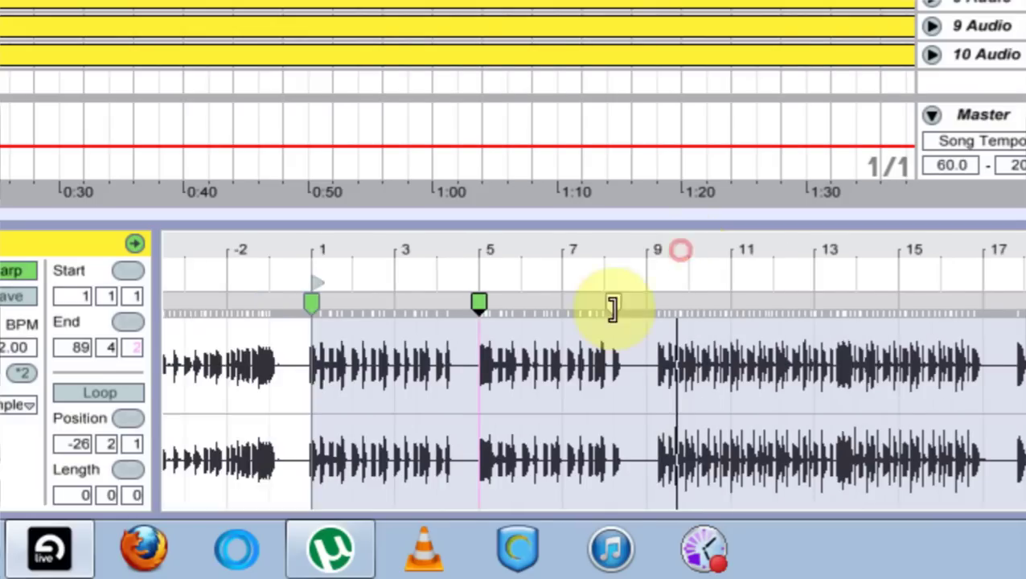
{"action": "left_click", "coordinate": [739, 257]}
{"action": "left_click_drag", "start_coordinate": [806, 255], "coordinate": [804, 251]}
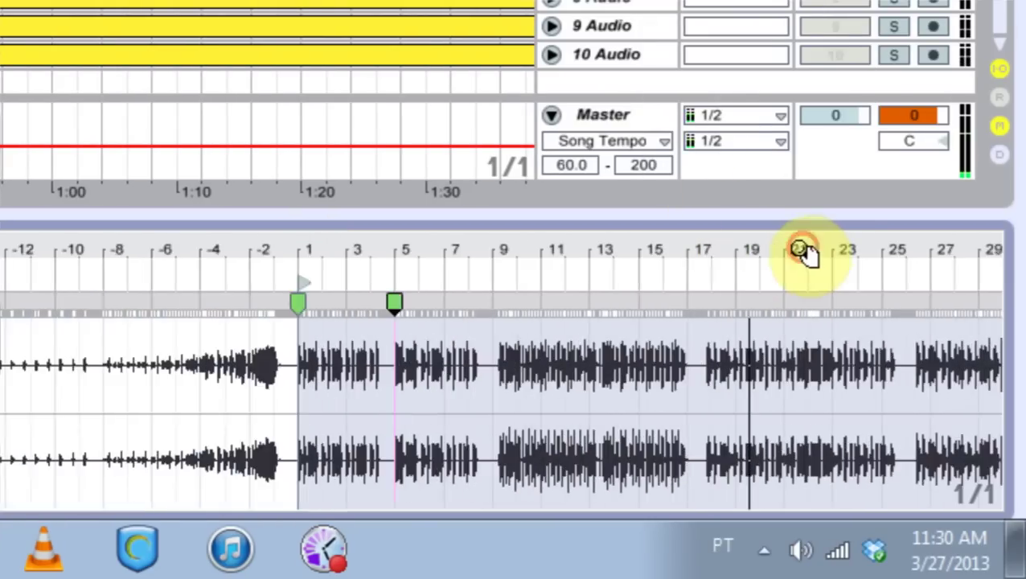
{"action": "left_click_drag", "start_coordinate": [256, 245], "coordinate": [291, 329]}
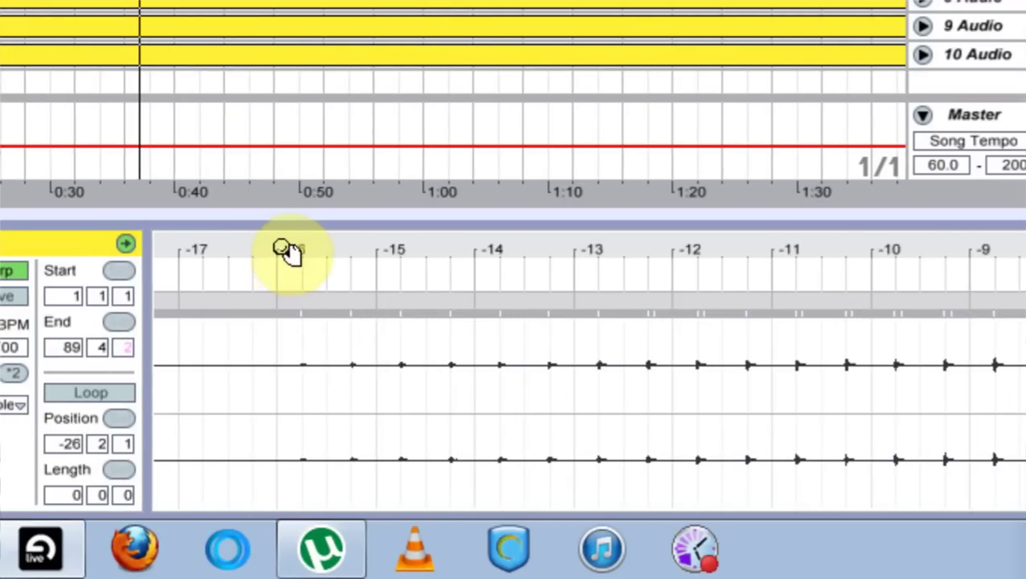
{"action": "left_click_drag", "start_coordinate": [286, 249], "coordinate": [278, 211]}
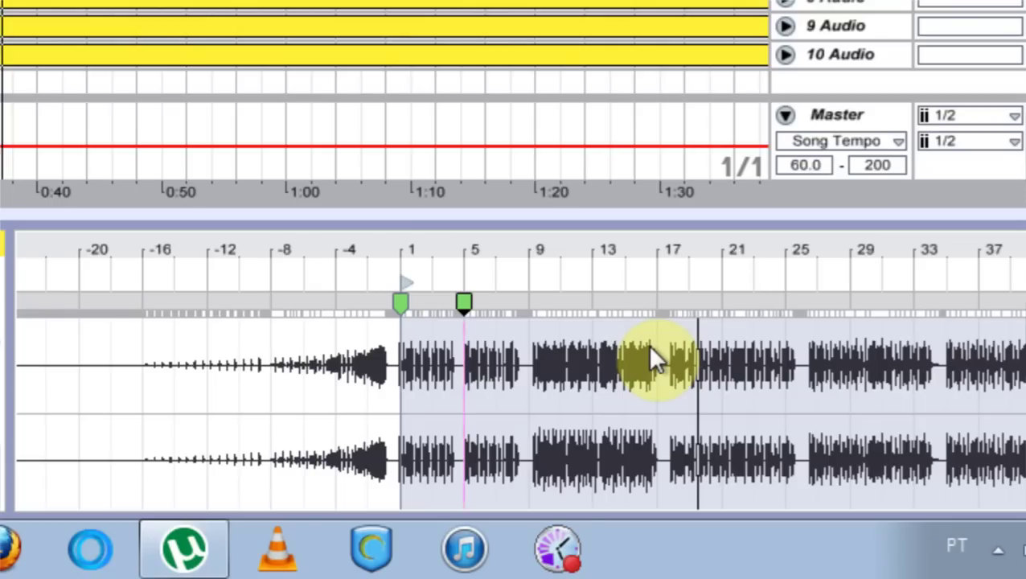
Step: Undo the warp marker adjustment at bar 5
{"action": "key", "text": "ctrl+z"}
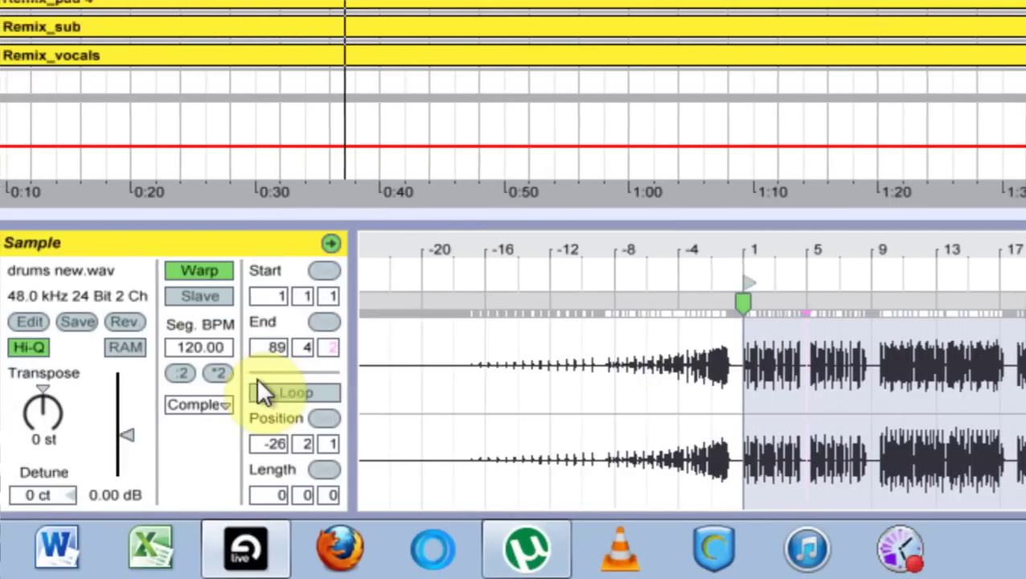
{"action": "left_click", "coordinate": [257, 347]}
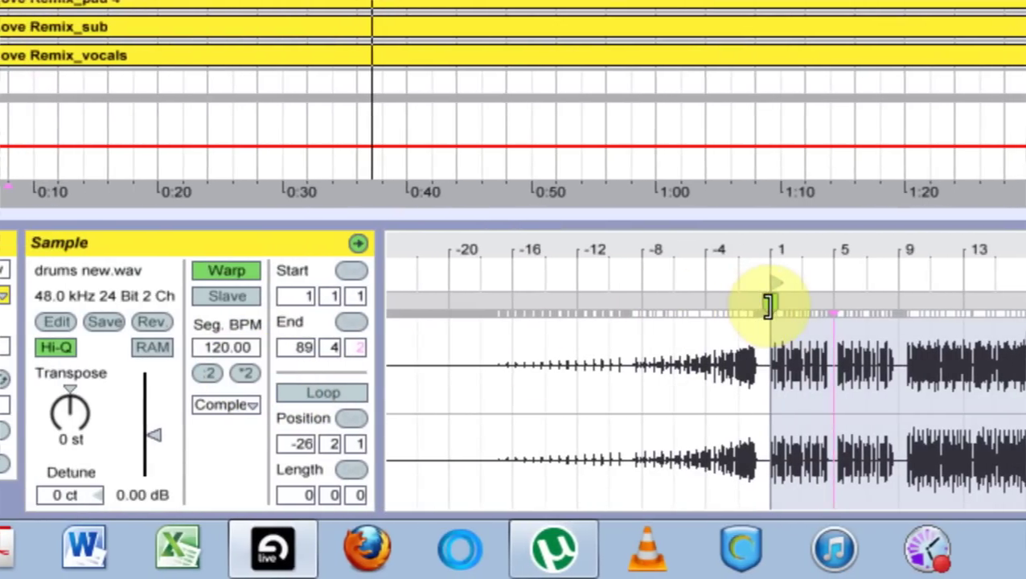
Step: Set the segment BPM of the drums new clip to 112
{"action": "left_click_drag", "start_coordinate": [788, 249], "coordinate": [615, 258]}
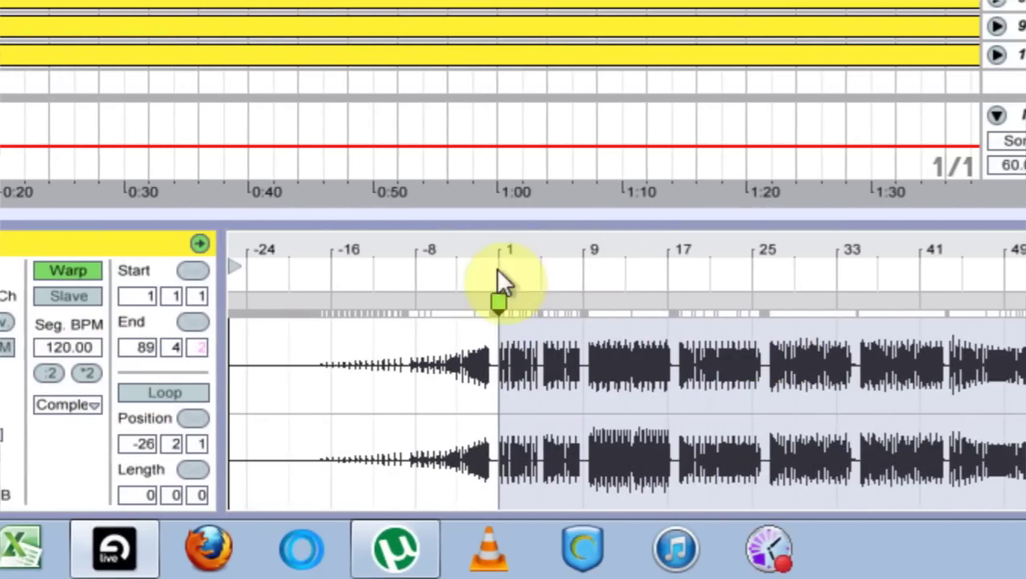
{"action": "left_click", "coordinate": [486, 238]}
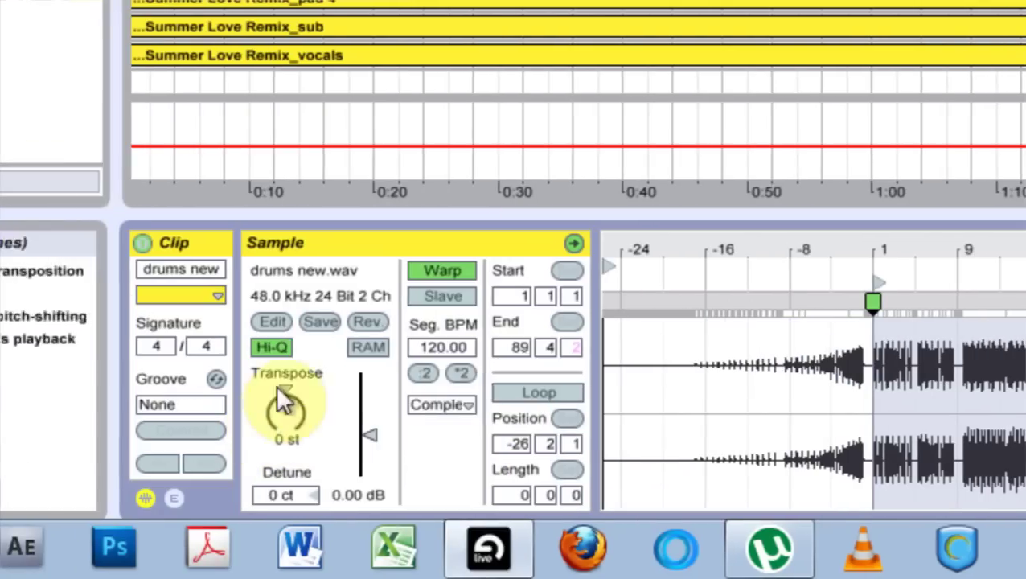
{"action": "left_click", "coordinate": [437, 346]}
{"action": "type", "text": "11"}
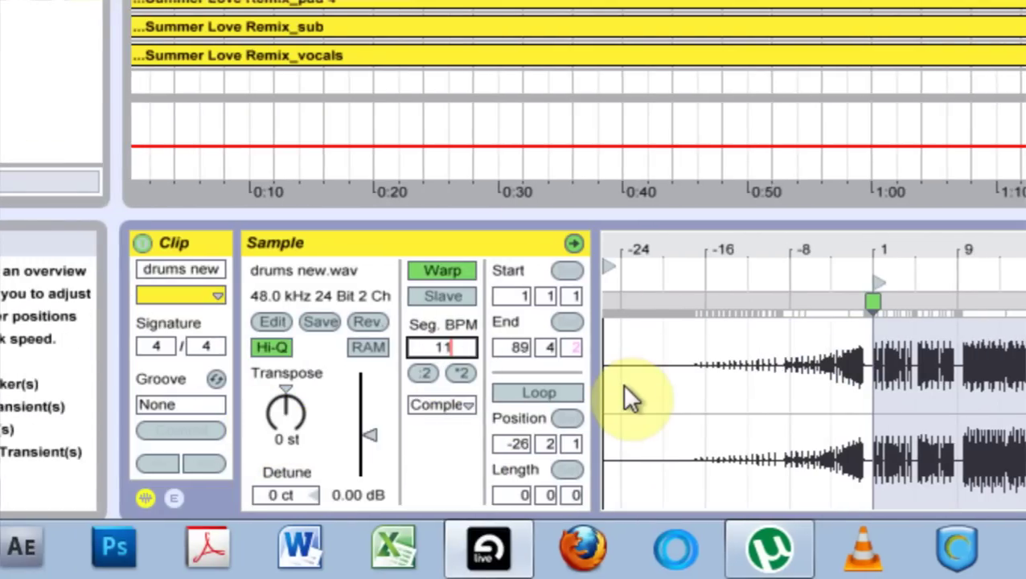
{"action": "type", "text": "2"}
{"action": "key", "text": "Return"}
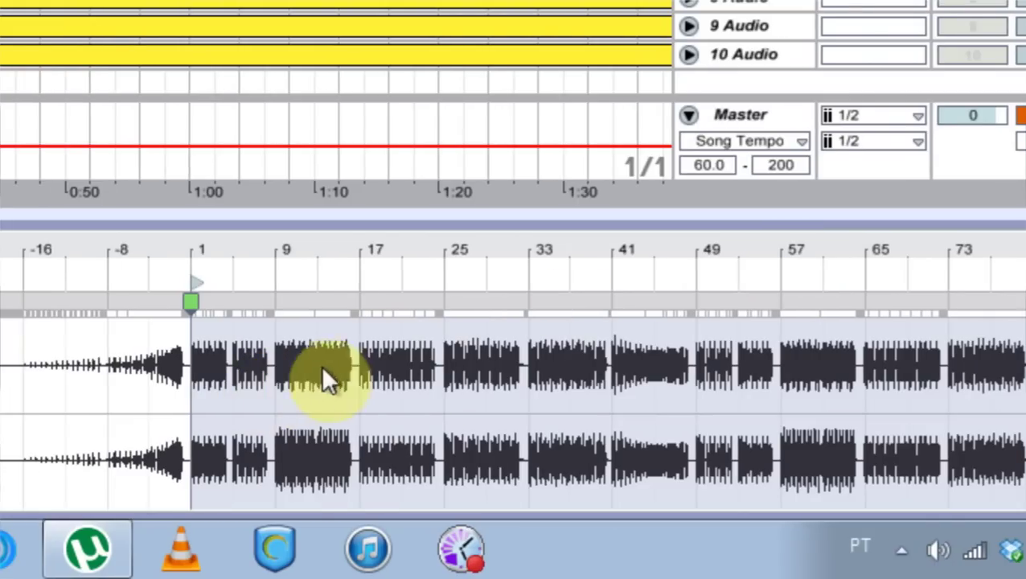
Step: Check the alignment of the drum hits with the grid in the later sections of the clip
{"action": "left_click_drag", "start_coordinate": [952, 239], "coordinate": [952, 243]}
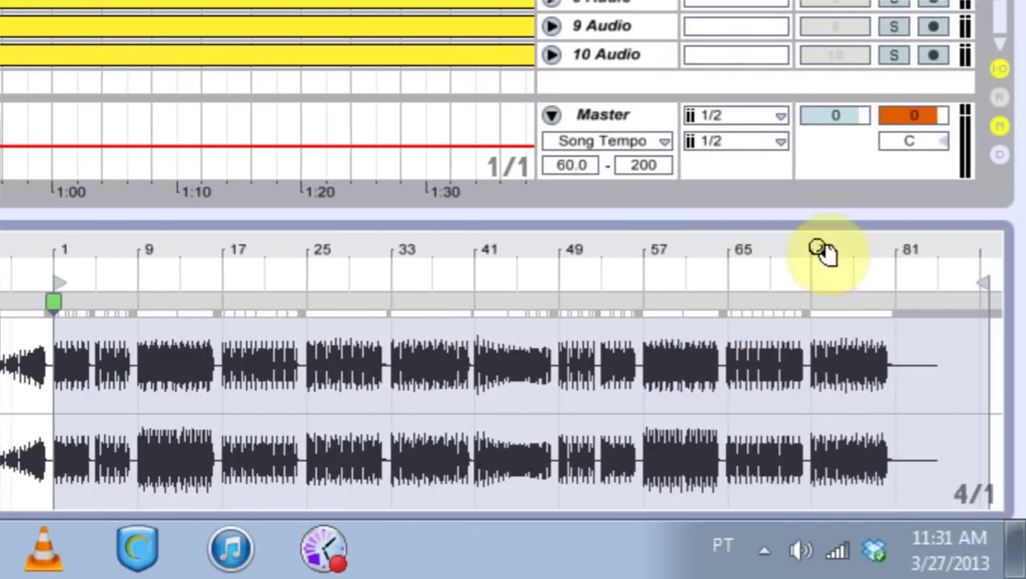
{"action": "left_click_drag", "start_coordinate": [814, 246], "coordinate": [811, 241]}
{"action": "left_click_drag", "start_coordinate": [724, 245], "coordinate": [653, 322]}
{"action": "left_click_drag", "start_coordinate": [650, 249], "coordinate": [657, 161]}
{"action": "double_click", "coordinate": [642, 383]}
{"action": "left_click", "coordinate": [631, 300]}
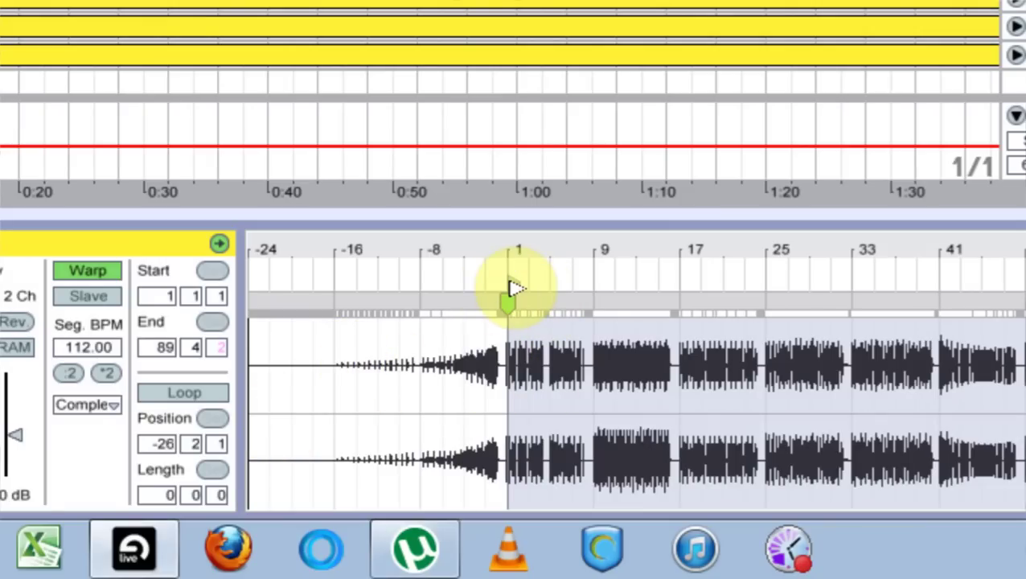
Step: Move the clip's start marker to -16.1.1, where the build-up begins, and set that point as 1.1.1
{"action": "left_click_drag", "start_coordinate": [512, 283], "coordinate": [339, 289]}
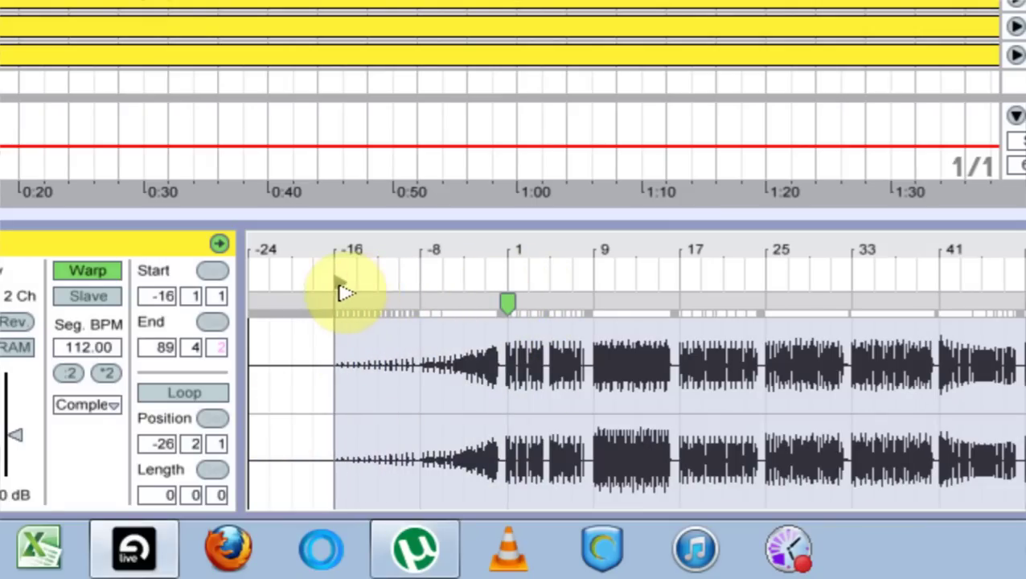
{"action": "double_click", "coordinate": [342, 248]}
{"action": "left_click_drag", "start_coordinate": [341, 247], "coordinate": [336, 259]}
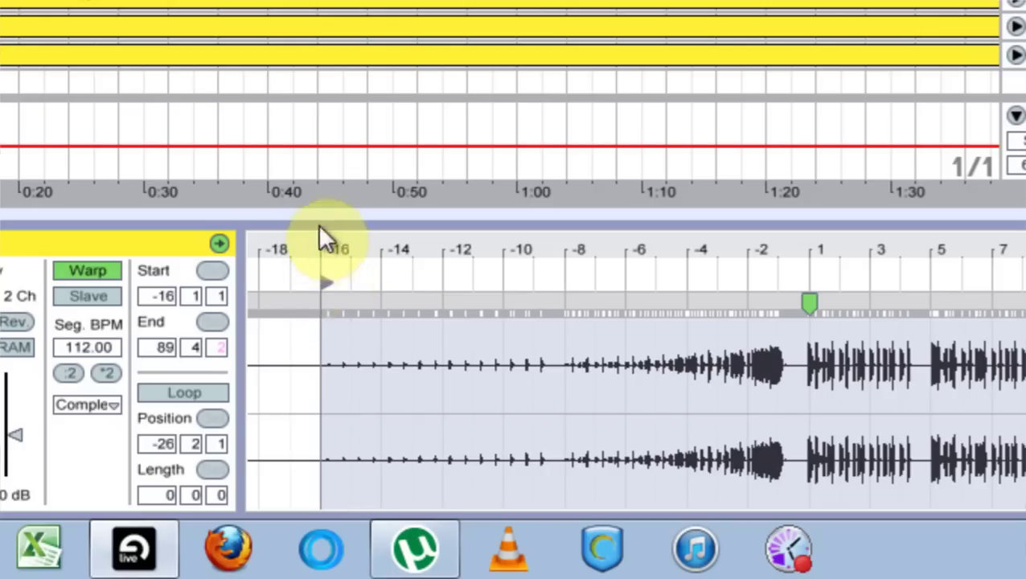
{"action": "right_click", "coordinate": [330, 282]}
{"action": "left_click", "coordinate": [355, 316]}
{"action": "left_click", "coordinate": [410, 241]}
{"action": "left_click_drag", "start_coordinate": [410, 241], "coordinate": [410, 161]}
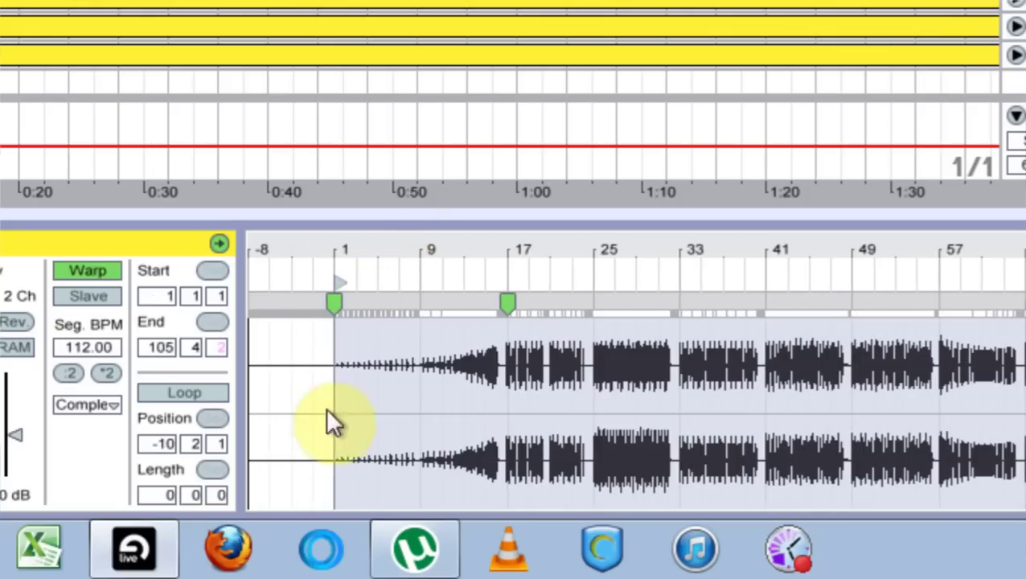